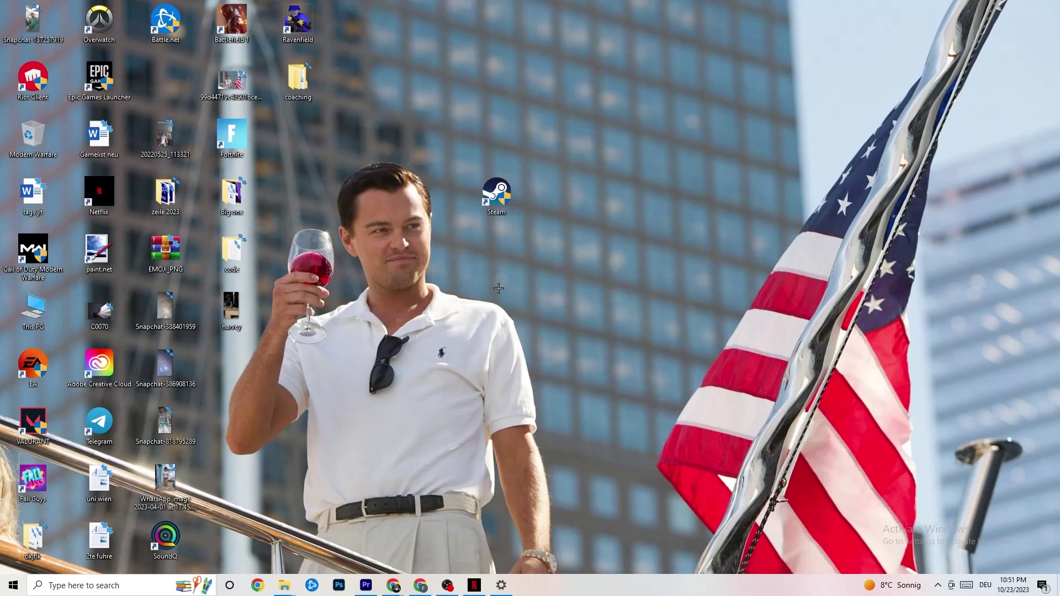
# Open Windows Settings to the System display page
pyautogui.click(1, 593)
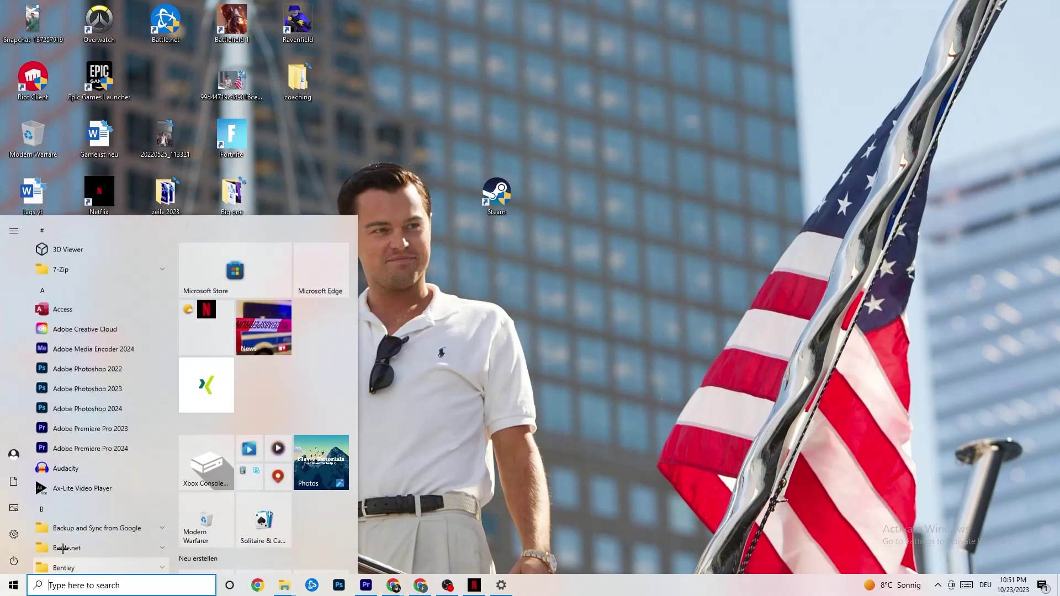
pyautogui.click(504, 583)
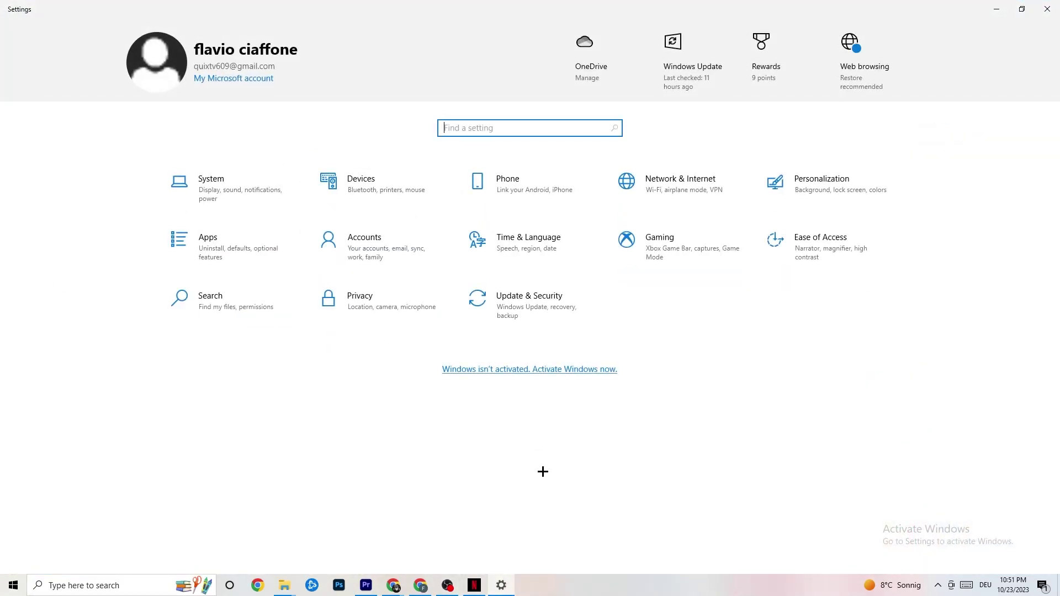
pyautogui.click(252, 203)
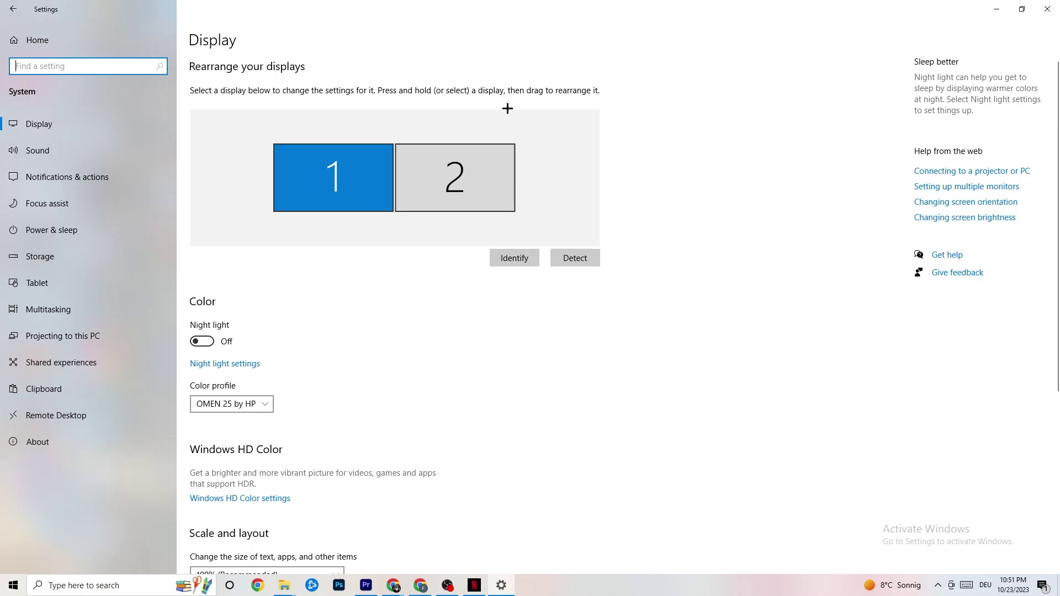
# Identify the monitors and review the Scale choices unchanged, then go to Power & sleep
pyautogui.click(506, 251)
pyautogui.scroll(-5, 305, 186)
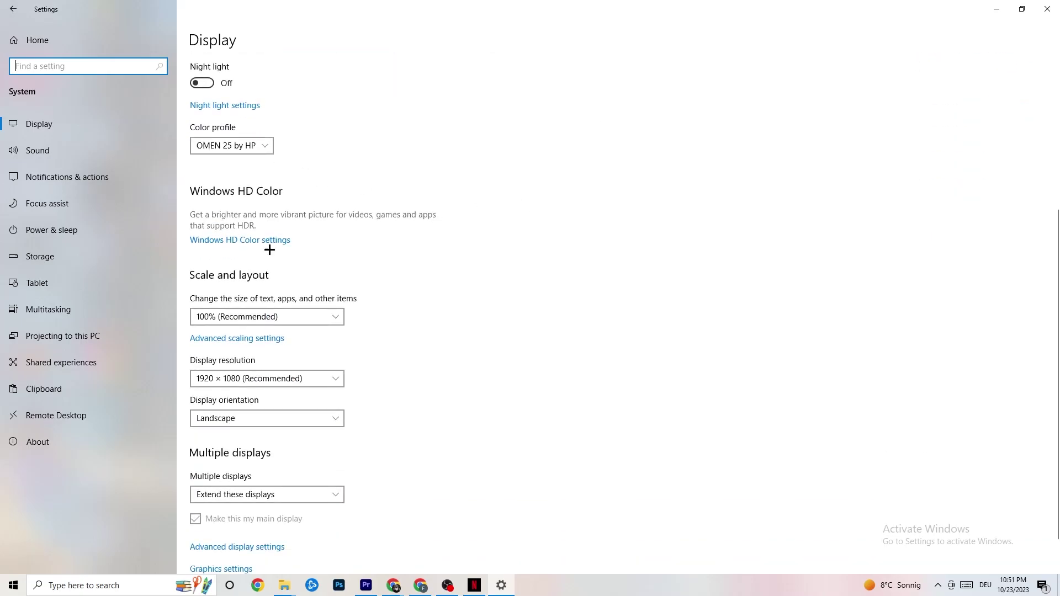
pyautogui.click(431, 302)
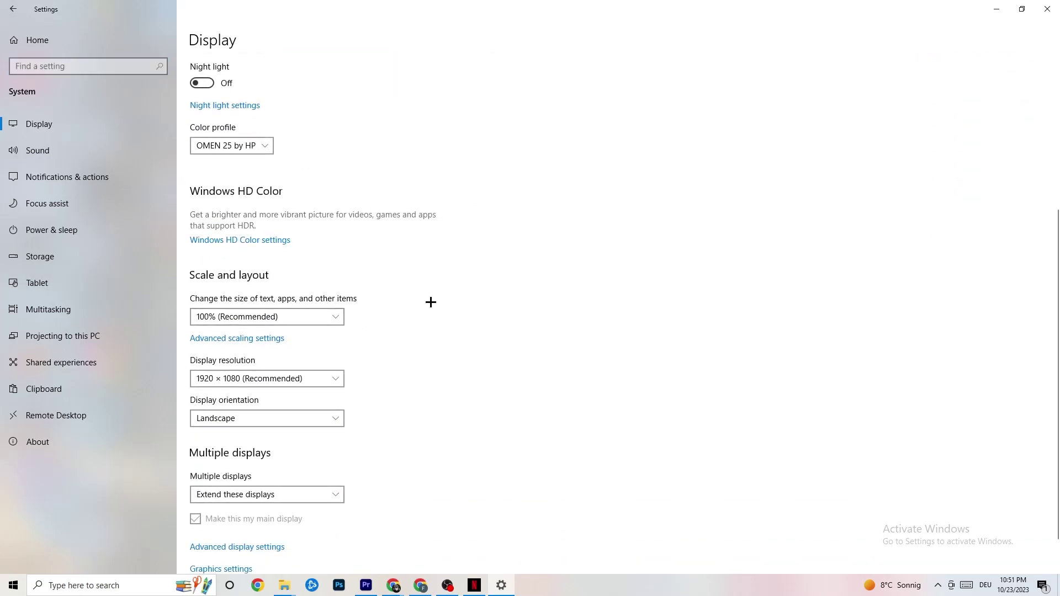
pyautogui.click(324, 310)
pyautogui.click(480, 270)
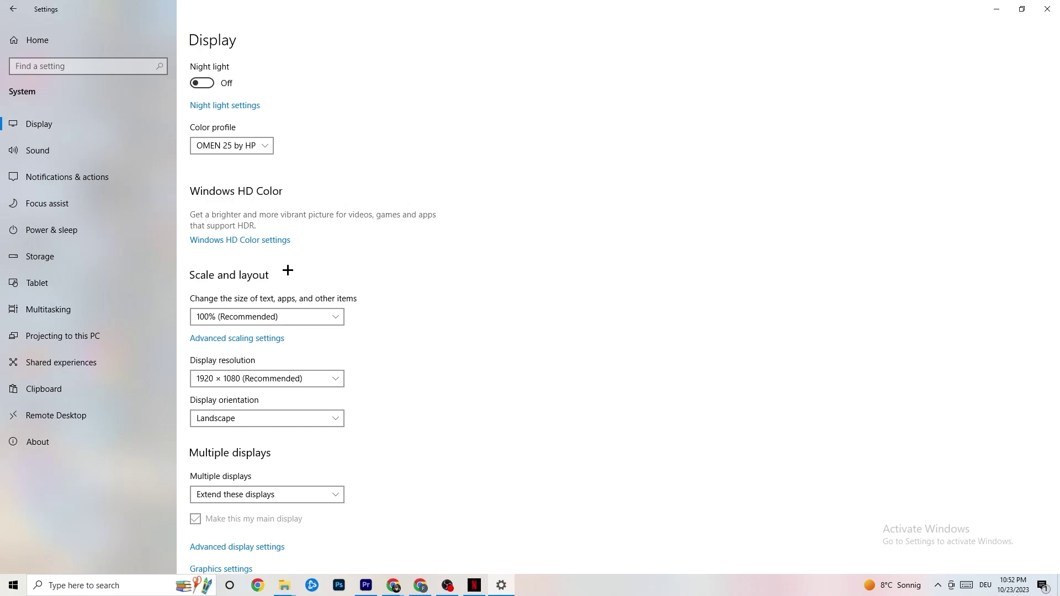
pyautogui.click(71, 227)
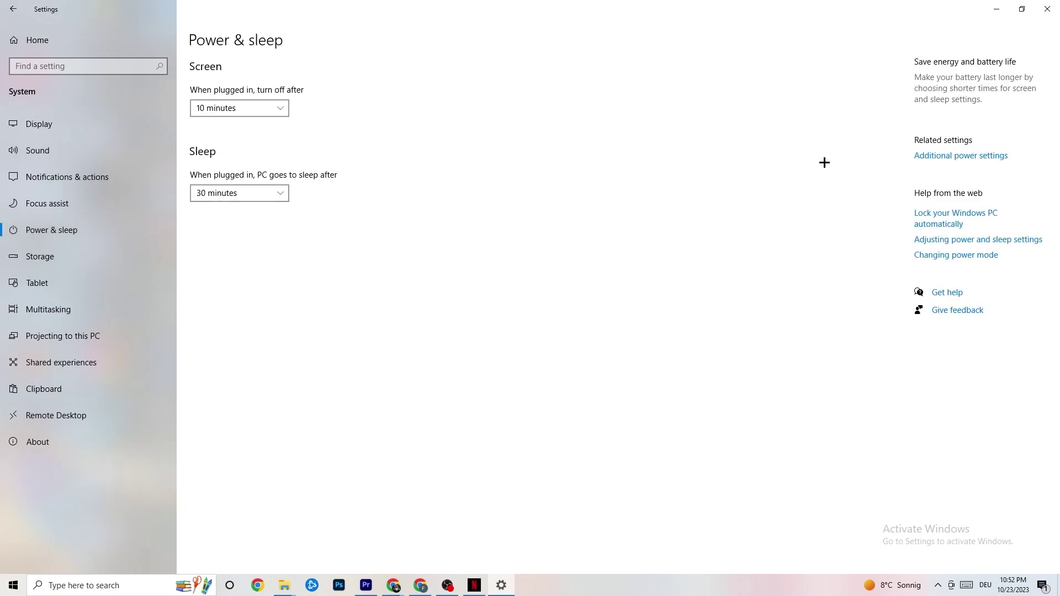
# Review the power plans in Power Options, then go to the Storage page for drive C:
pyautogui.click(970, 156)
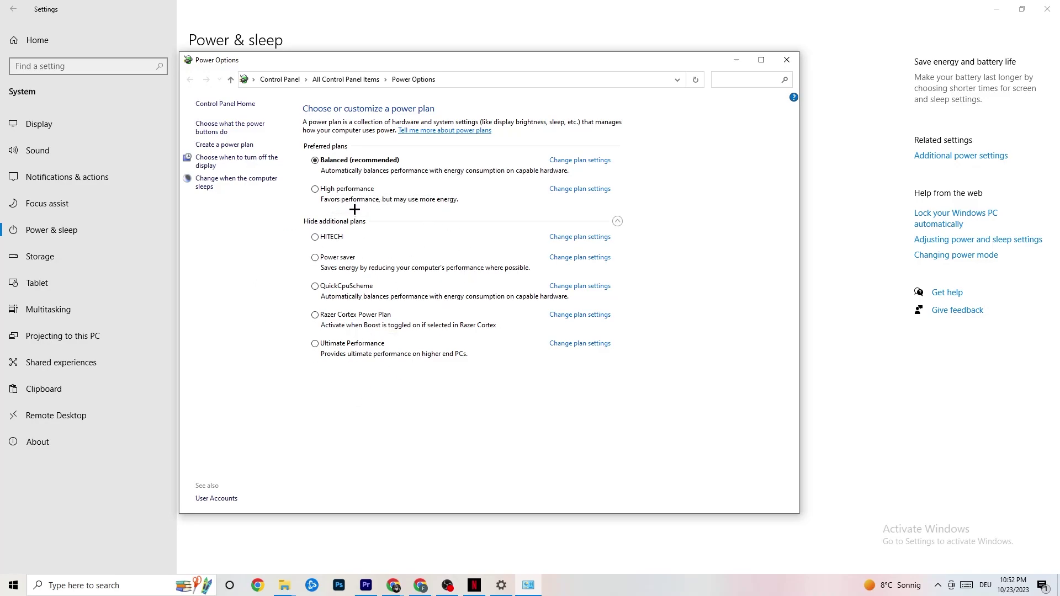
pyautogui.click(786, 60)
pyautogui.click(68, 261)
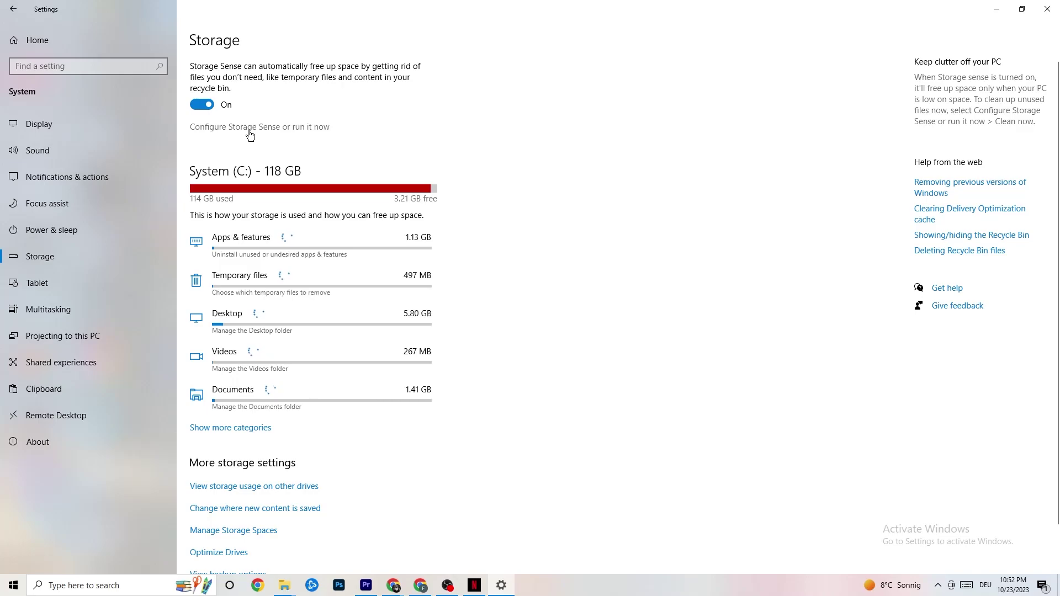
# Keep Storage Sense running every week, run Clean now, and return to the Storage page
pyautogui.click(296, 122)
pyautogui.click(128, 163)
pyautogui.click(428, 206)
pyautogui.click(76, 159)
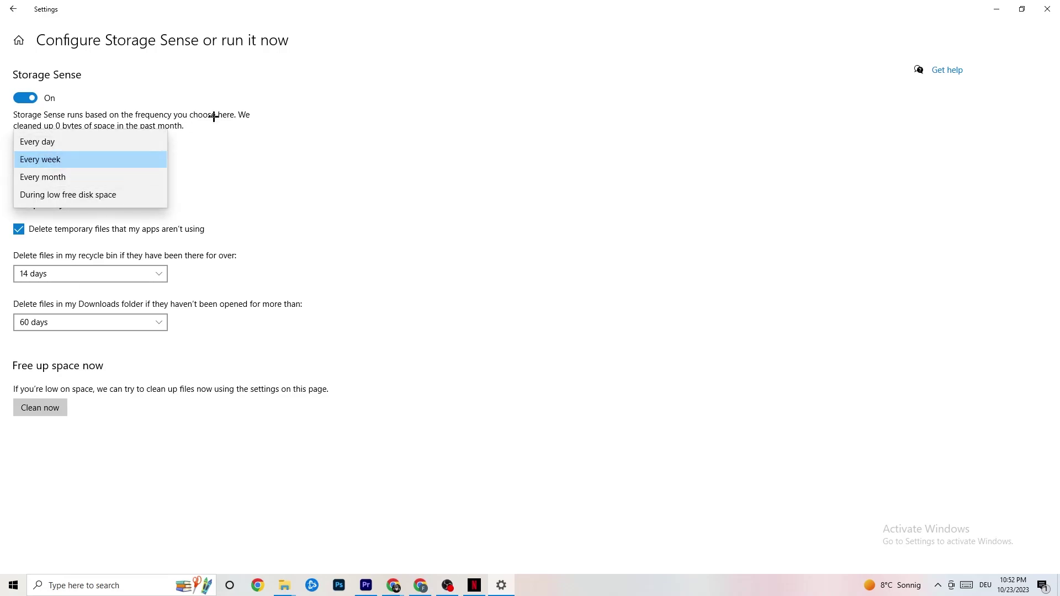
pyautogui.click(191, 124)
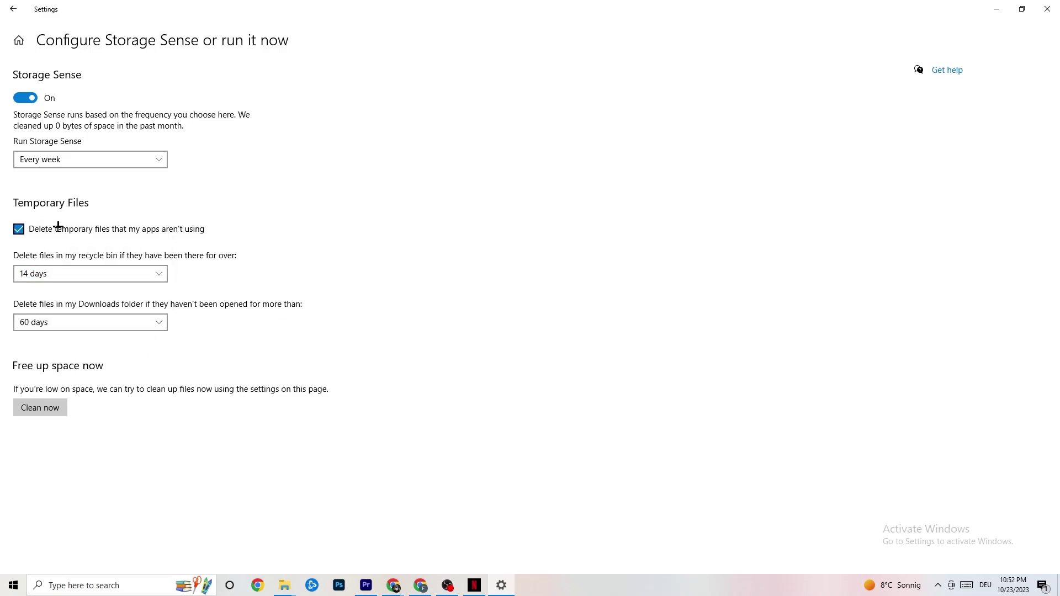
pyautogui.click(39, 407)
pyautogui.click(13, 9)
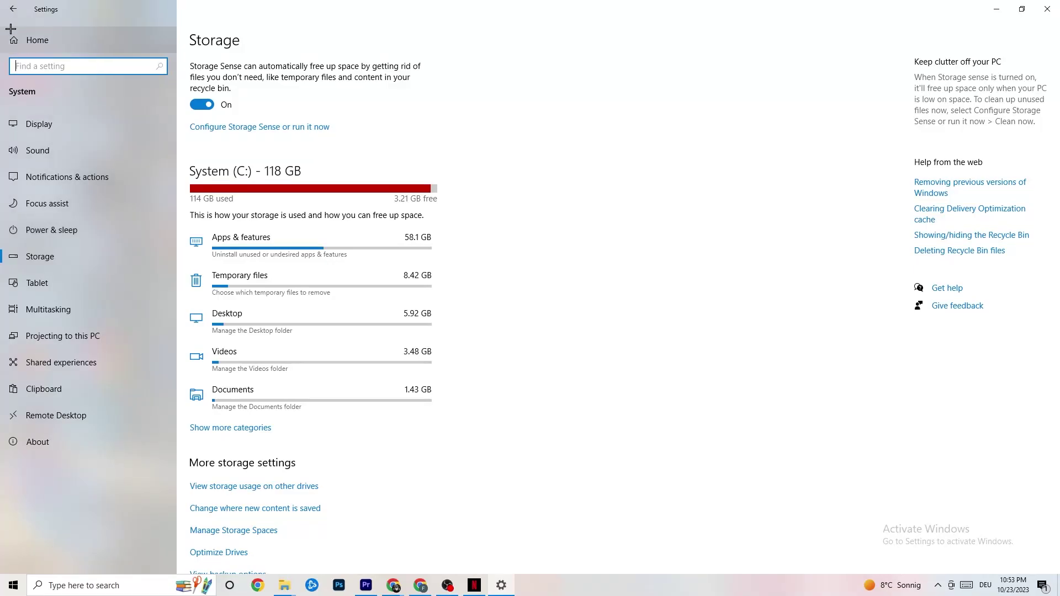
# From Settings home, check Gaming shows Xbox Game Bar off, then view the Captures page
pyautogui.click(11, 10)
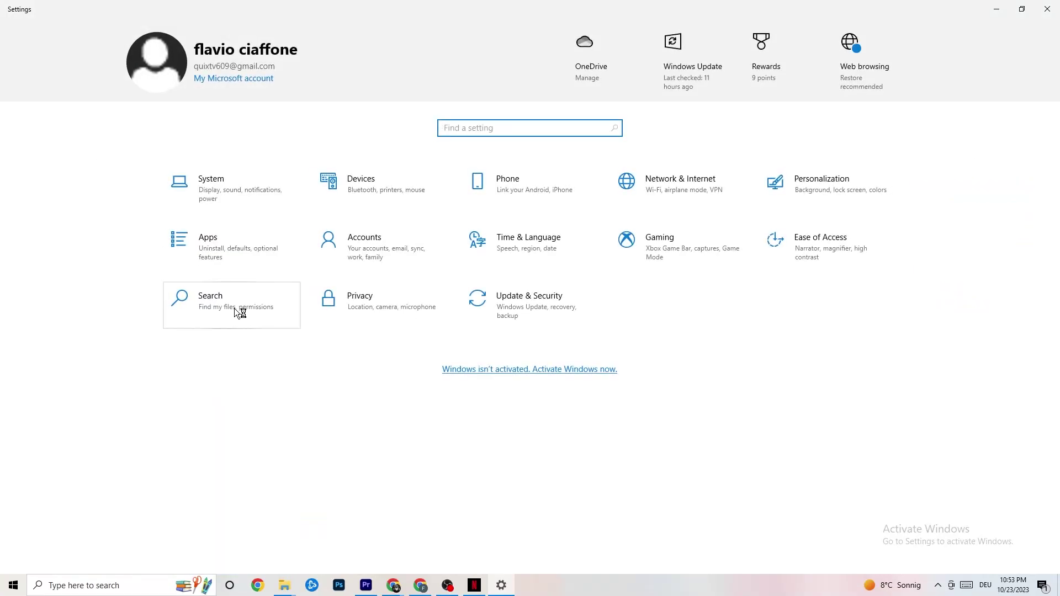
pyautogui.click(681, 251)
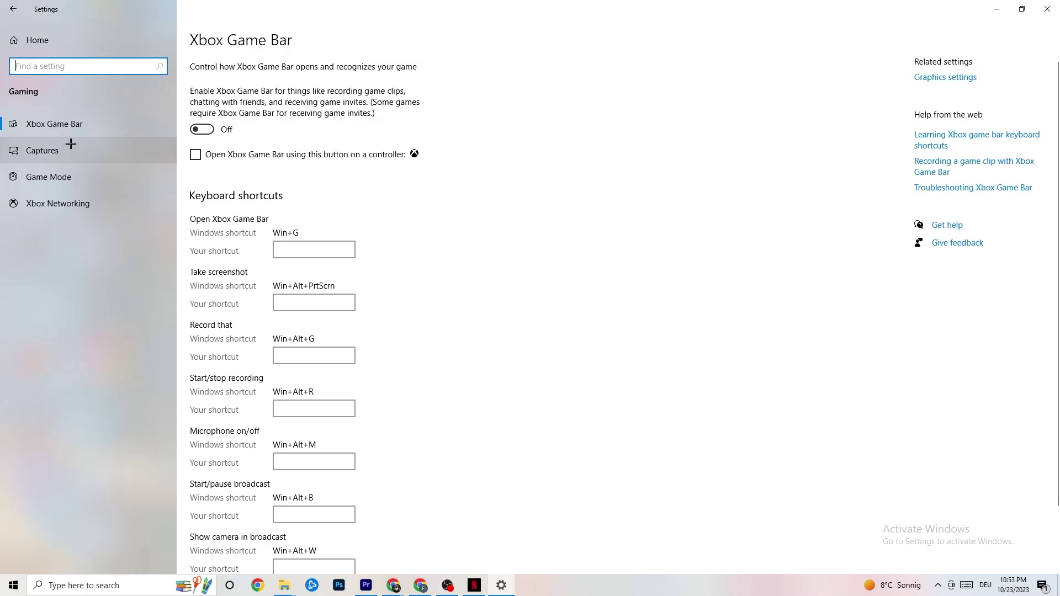
pyautogui.click(42, 150)
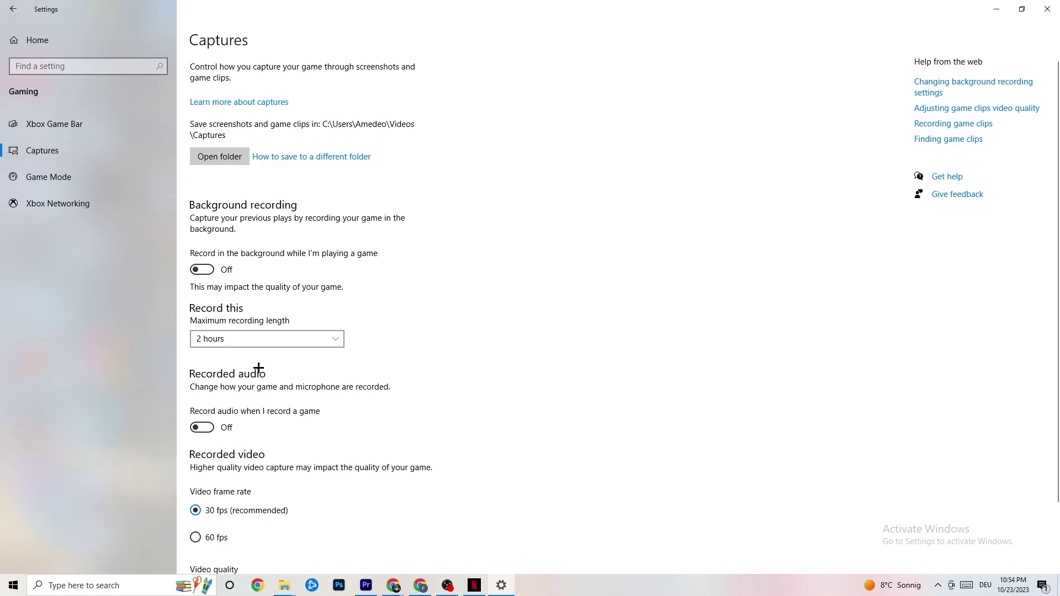
# Confirm the Game Mode toggle is On, then close the Settings window
pyautogui.click(51, 176)
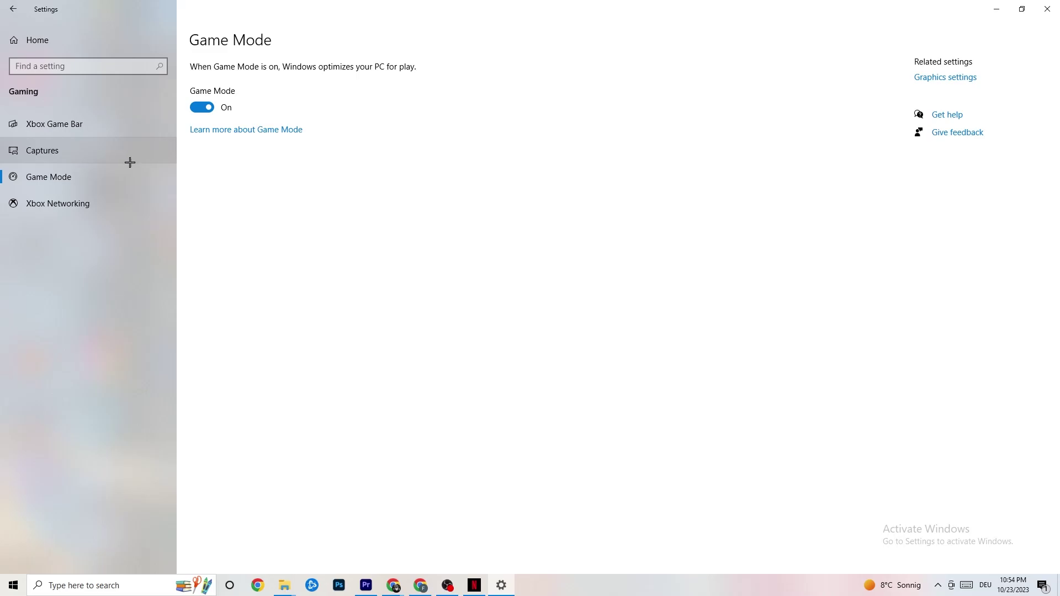
pyautogui.click(1047, 9)
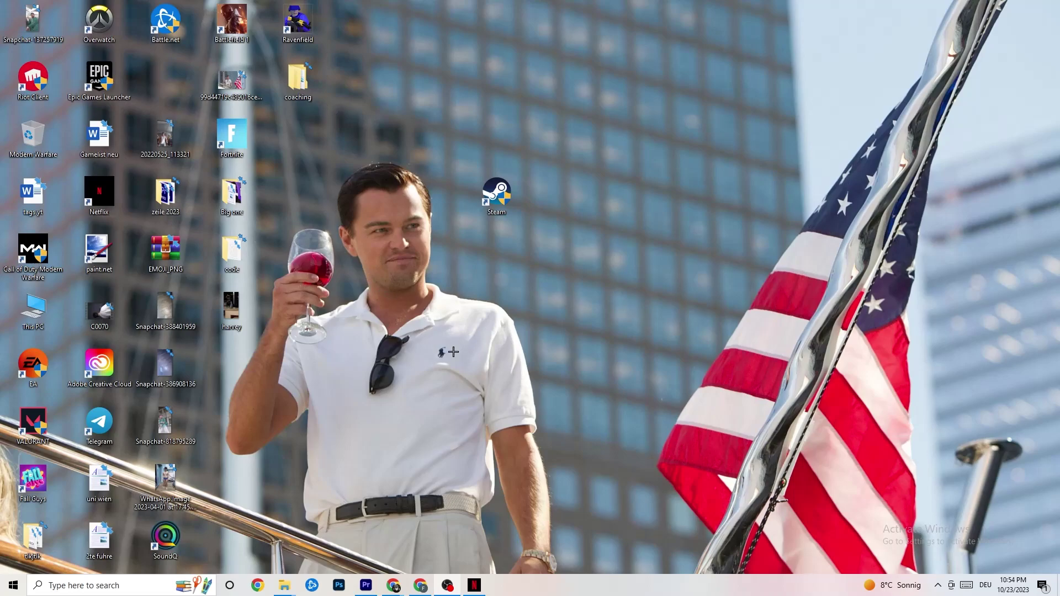
# Launch Task Manager from the taskbar menu and maximize it to full screen
pyautogui.rightClick(542, 593)
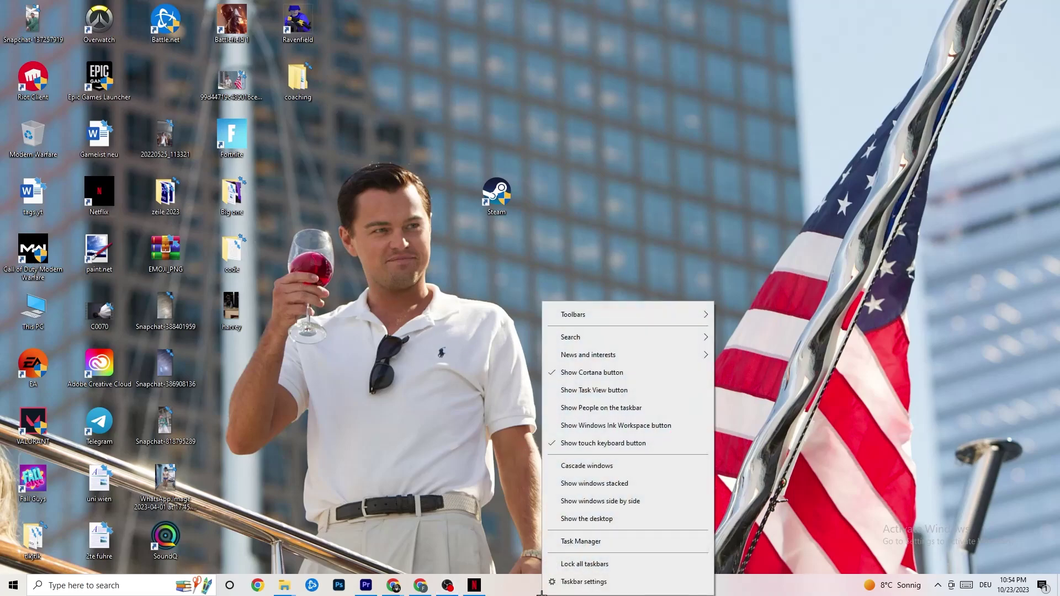
pyautogui.click(574, 541)
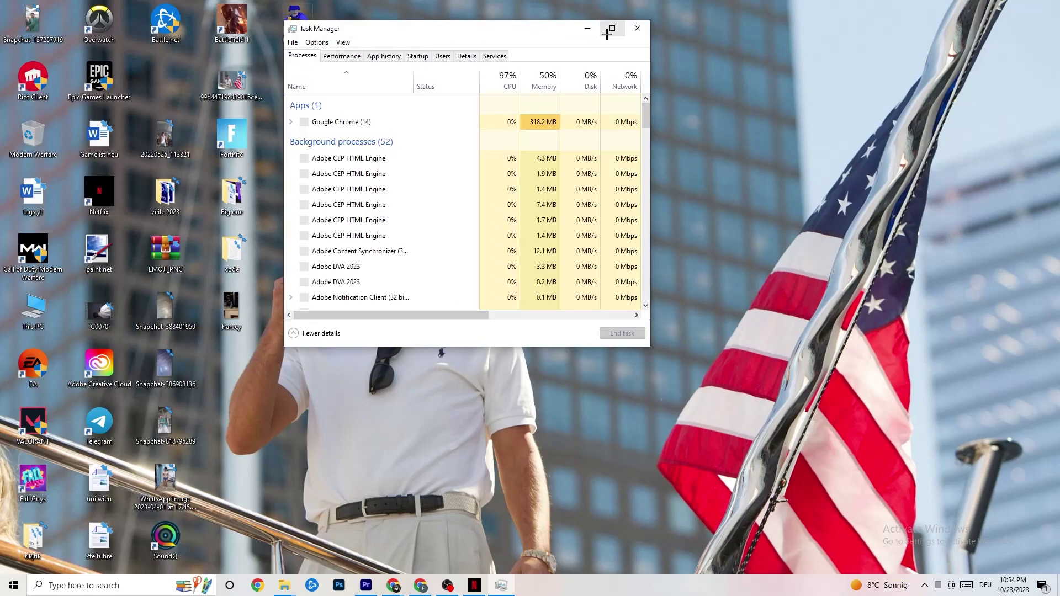
pyautogui.click(609, 31)
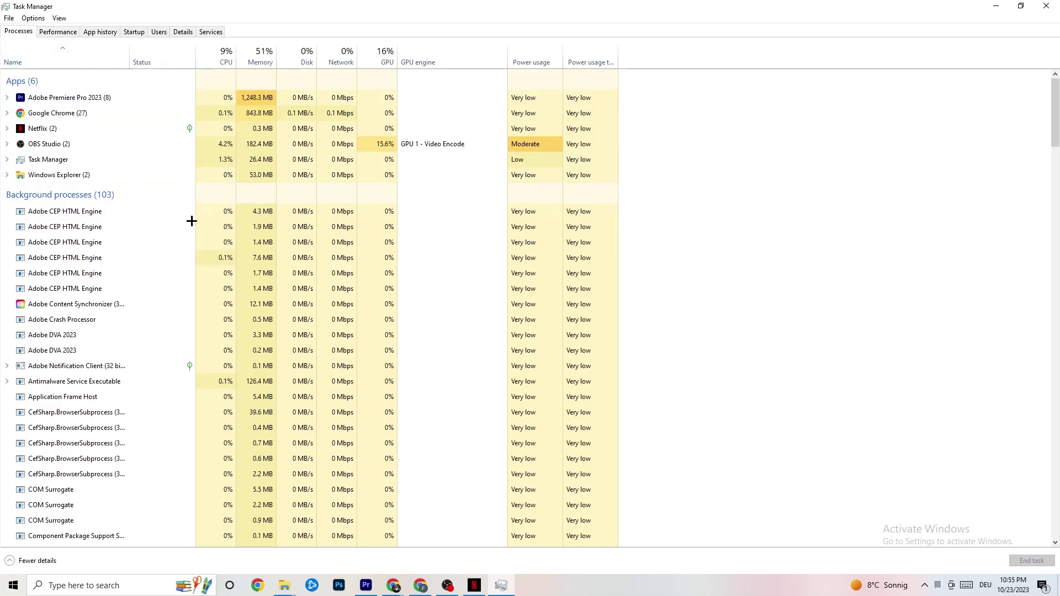
pyautogui.scroll(-7, 215, 408)
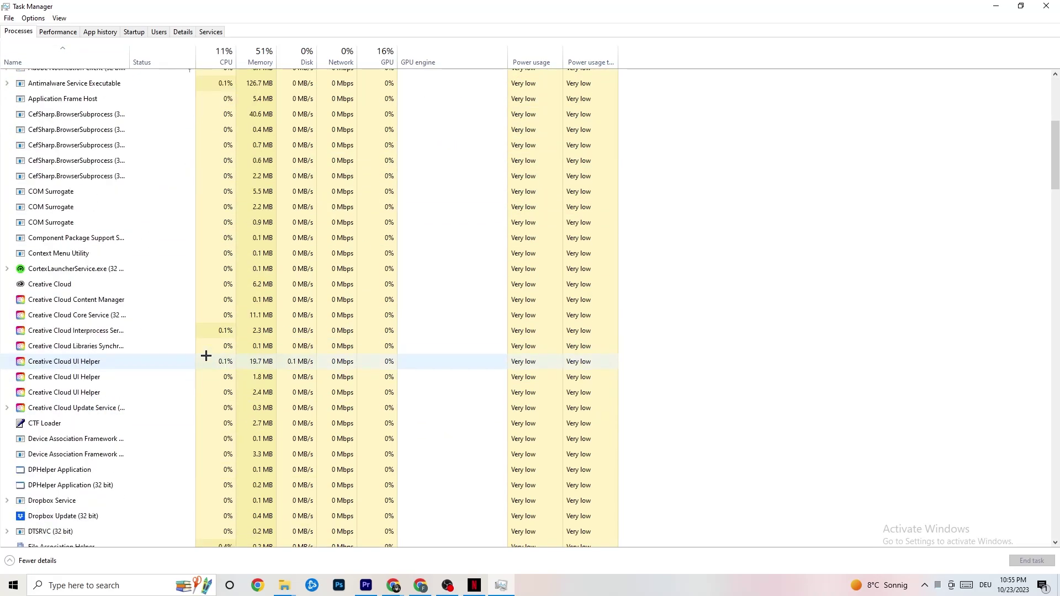
pyautogui.scroll(7, 207, 362)
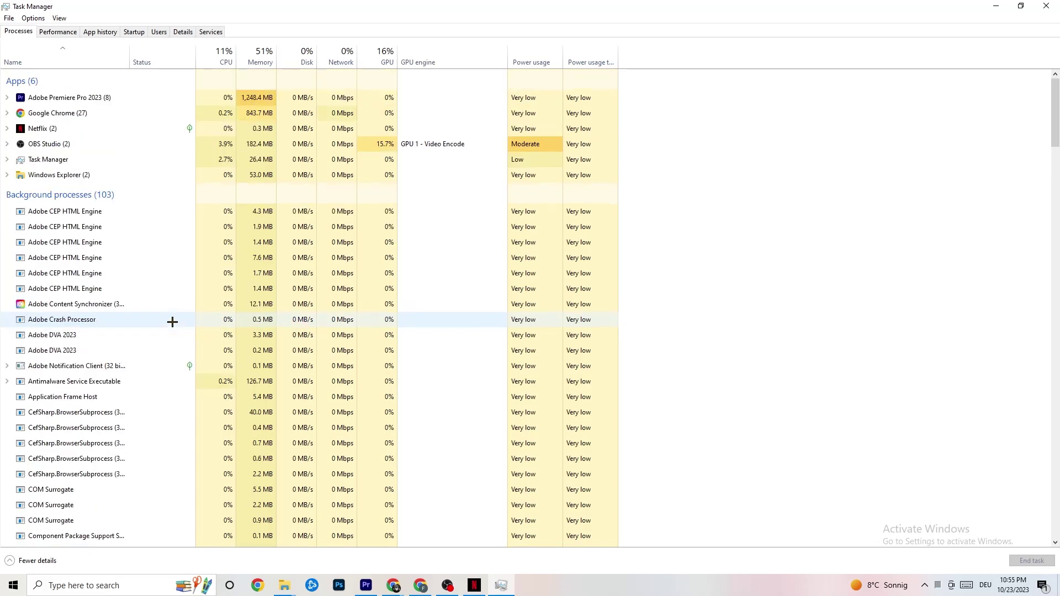
# Check the Netflix process's actions without ending it, then switch to the Details list
pyautogui.rightClick(68, 128)
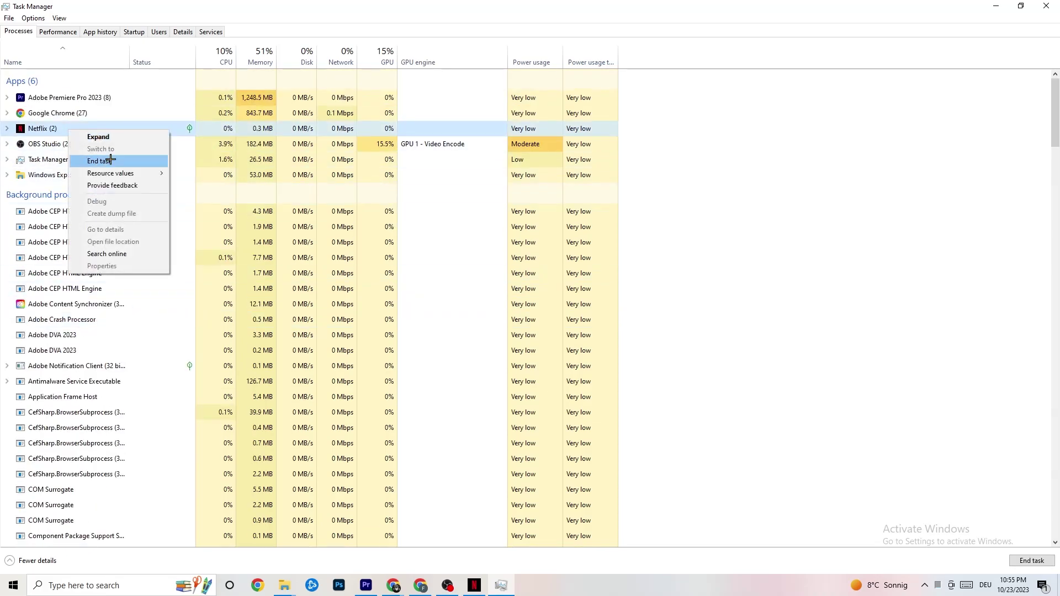
pyautogui.click(787, 178)
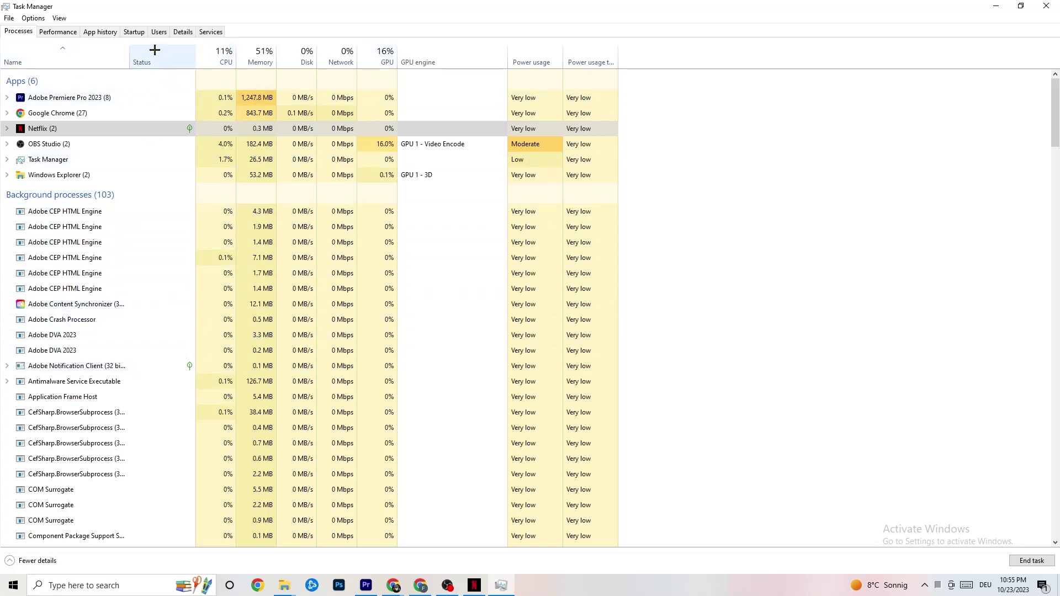
pyautogui.click(173, 33)
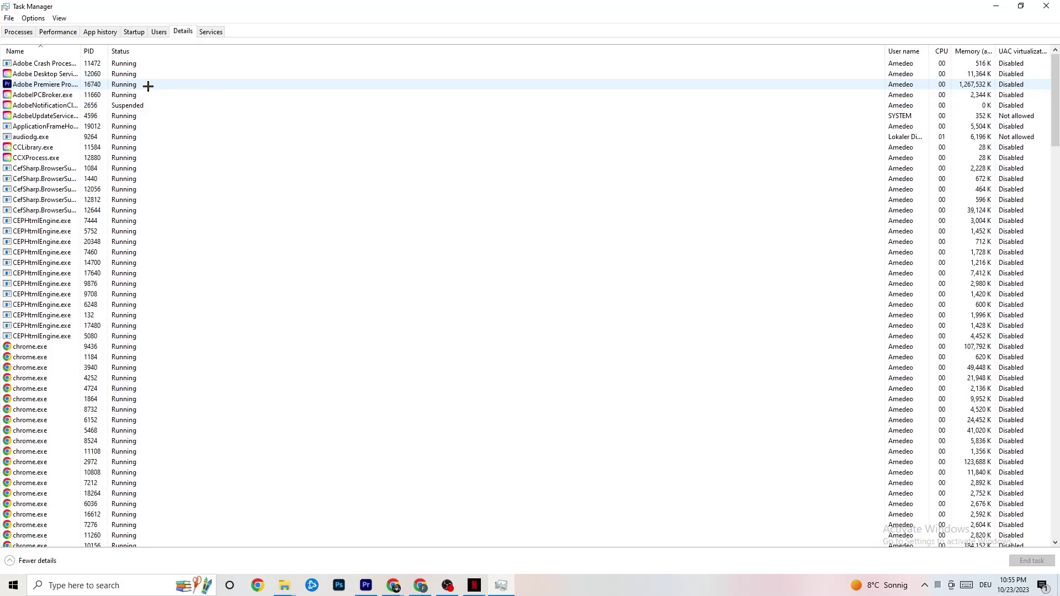
# Look at Adobe Premiere Pro's Set priority options without changing them, then show Startup apps
pyautogui.rightClick(103, 86)
pyautogui.moveTo(164, 134)
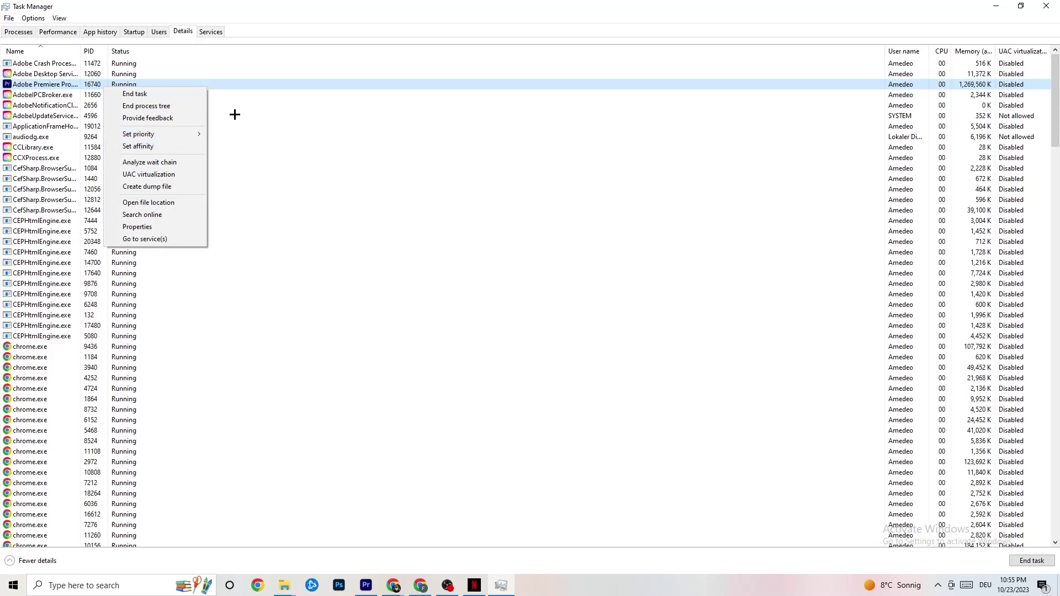
pyautogui.click(133, 32)
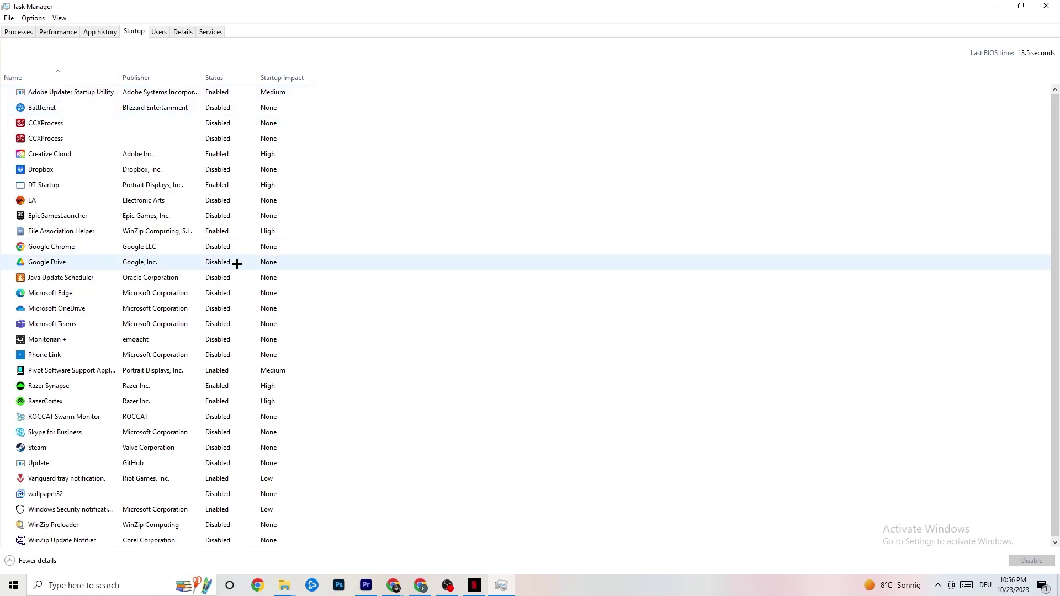
# Inspect the Google Drive and Portrait Displays support startup entries unchanged, then close Task Manager
pyautogui.rightClick(152, 262)
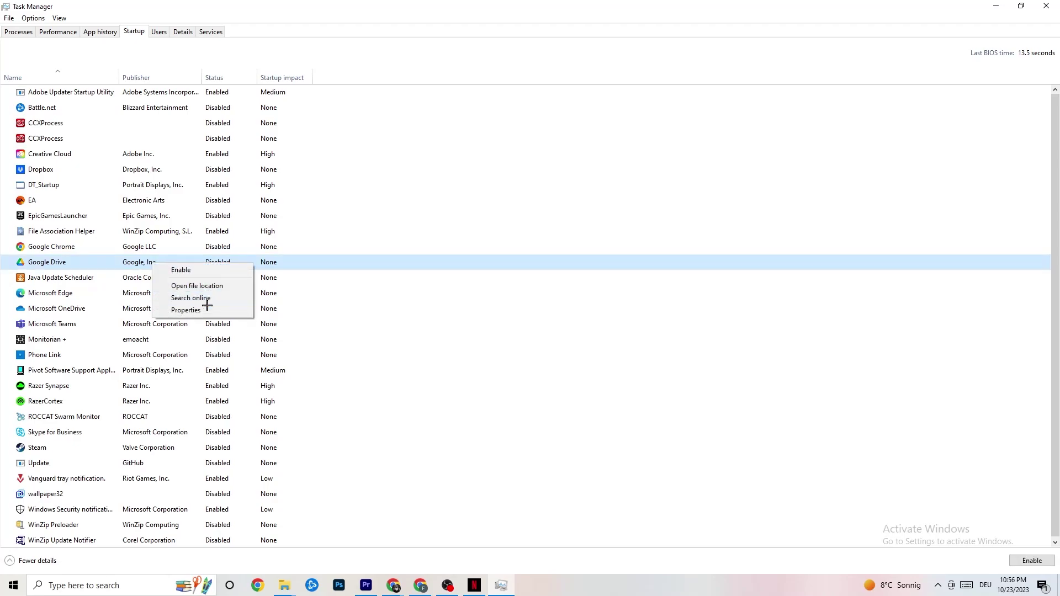
pyautogui.rightClick(210, 371)
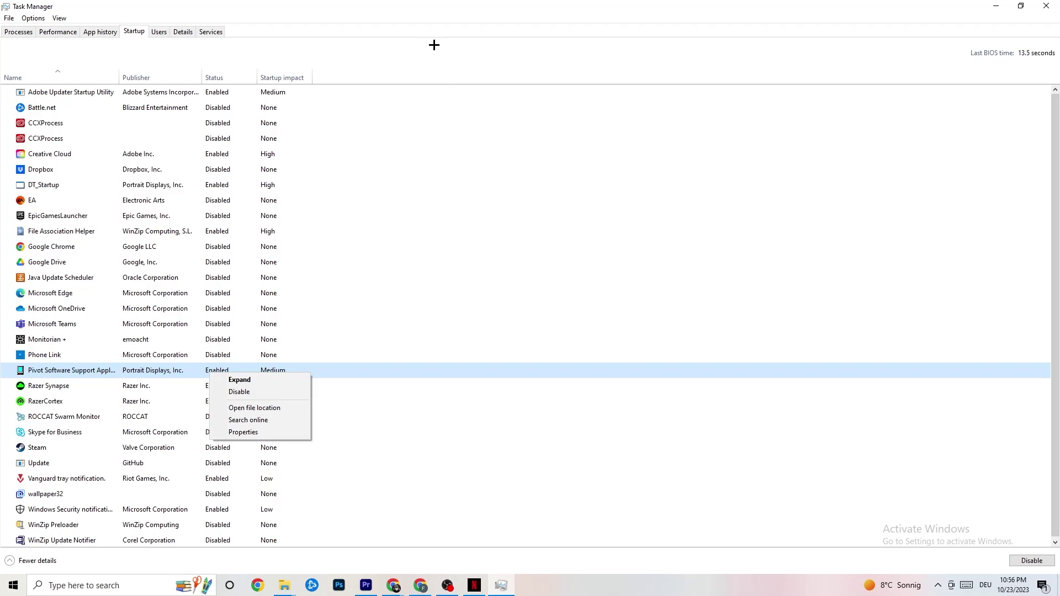
pyautogui.click(429, 16)
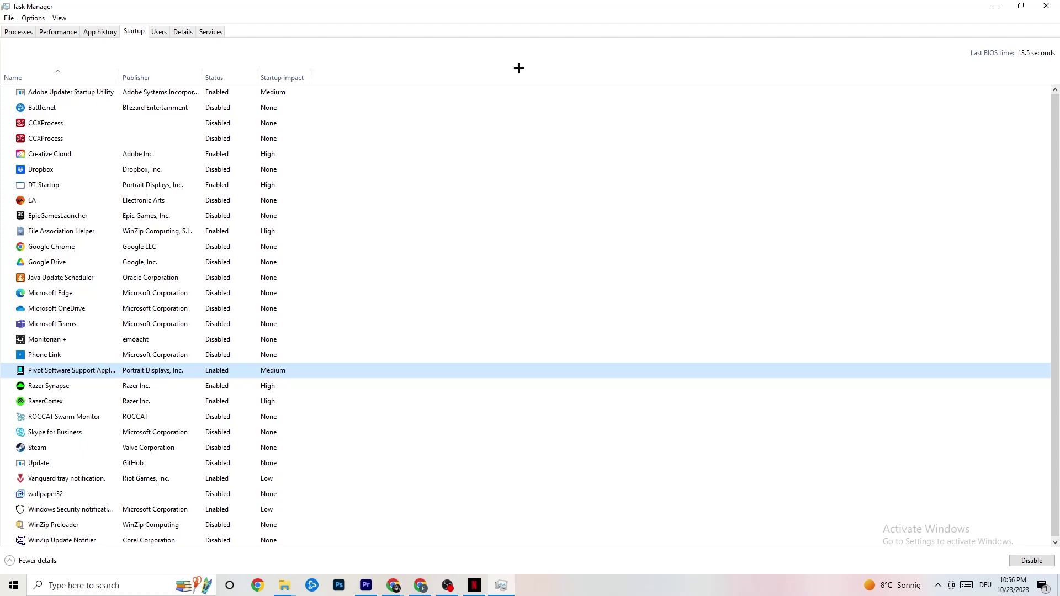
pyautogui.click(1046, 6)
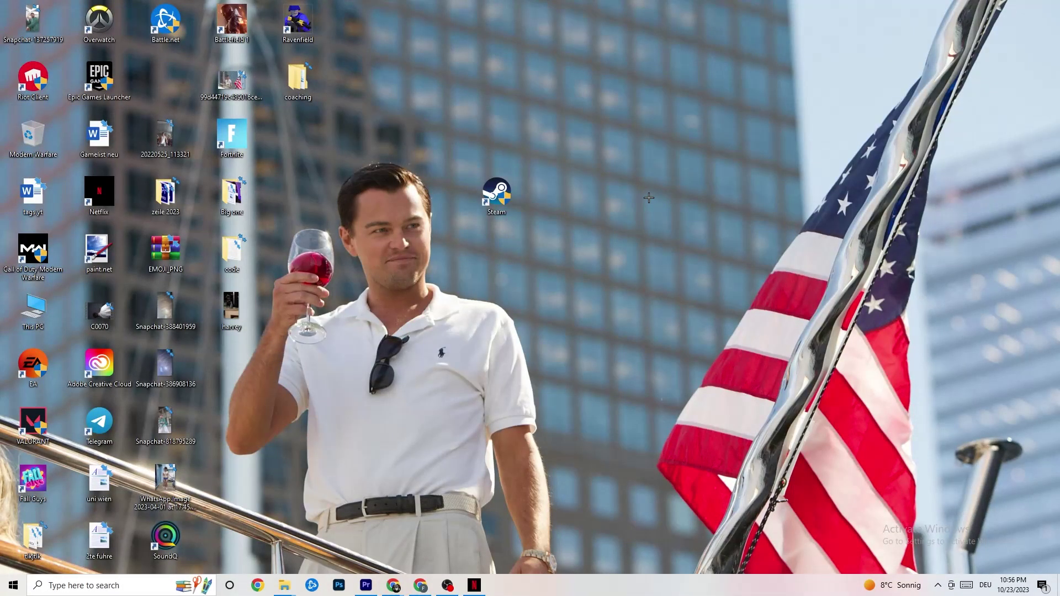